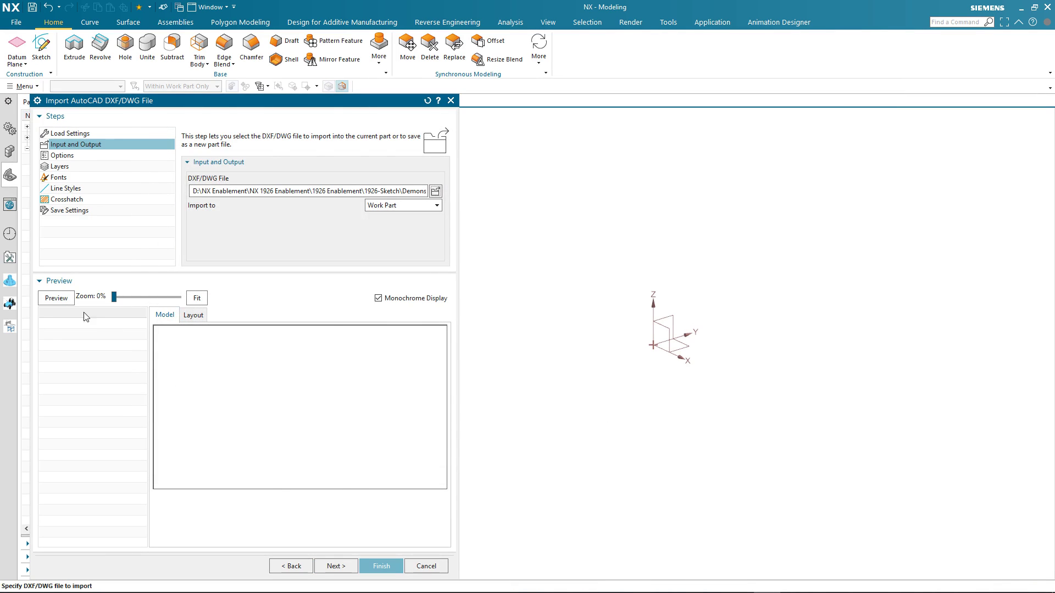
Preview and import the selected AutoCAD drawing into the work part, and inspect its non-timestamp arcs and lines.
{"action": "left_click", "coordinate": [57, 298]}
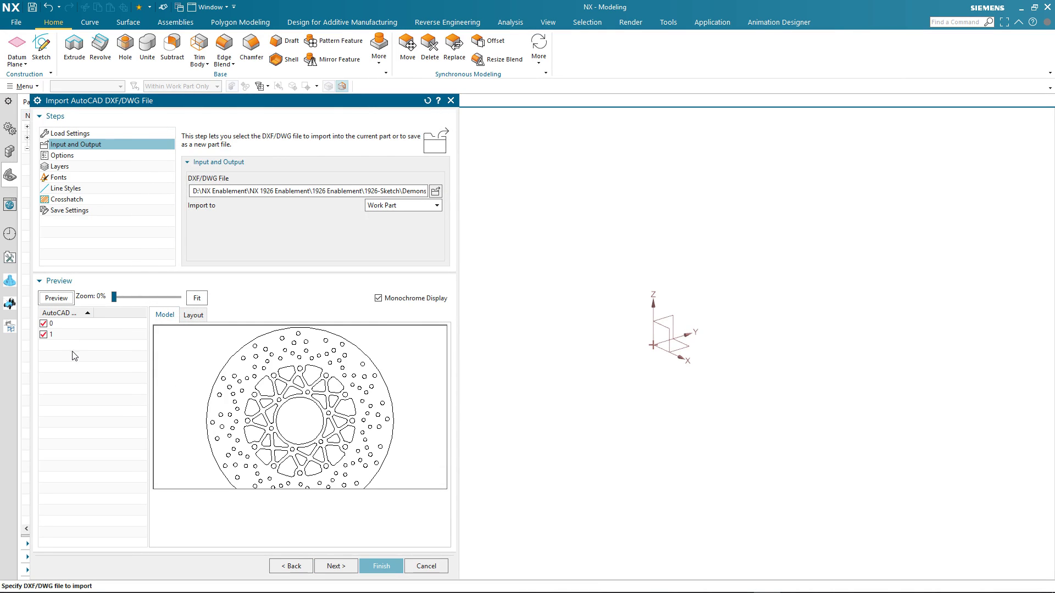
{"action": "left_click", "coordinate": [380, 565]}
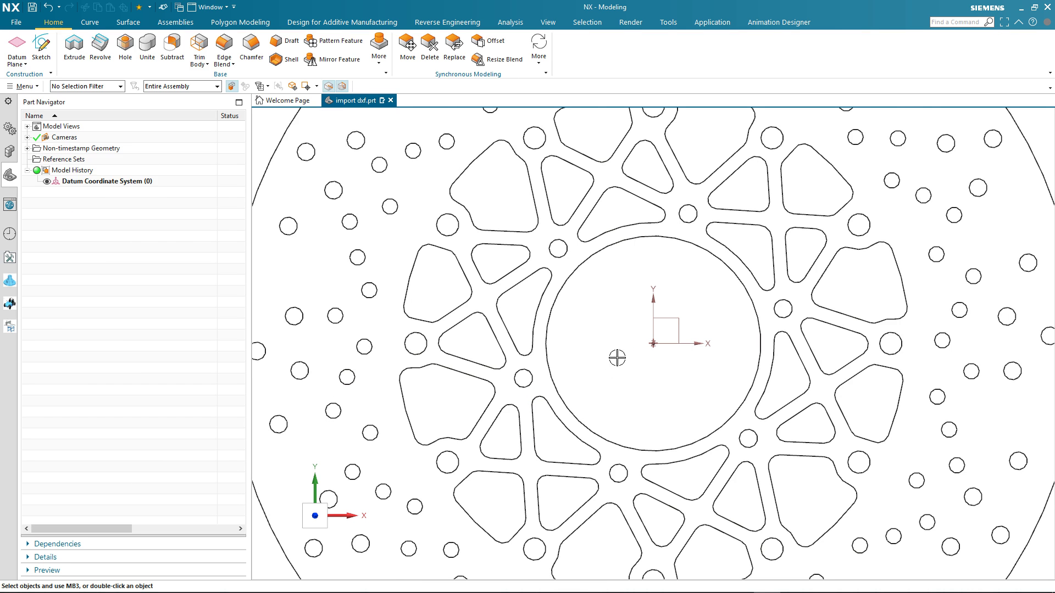
{"action": "key", "text": "ctrl+f"}
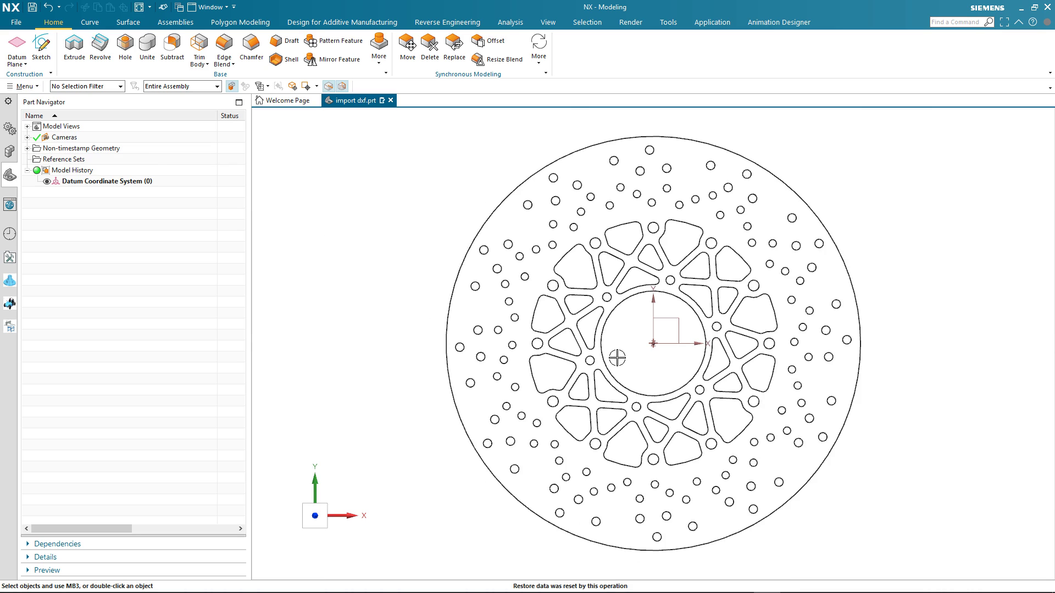
{"action": "left_click", "coordinate": [27, 148]}
{"action": "left_click", "coordinate": [68, 161]}
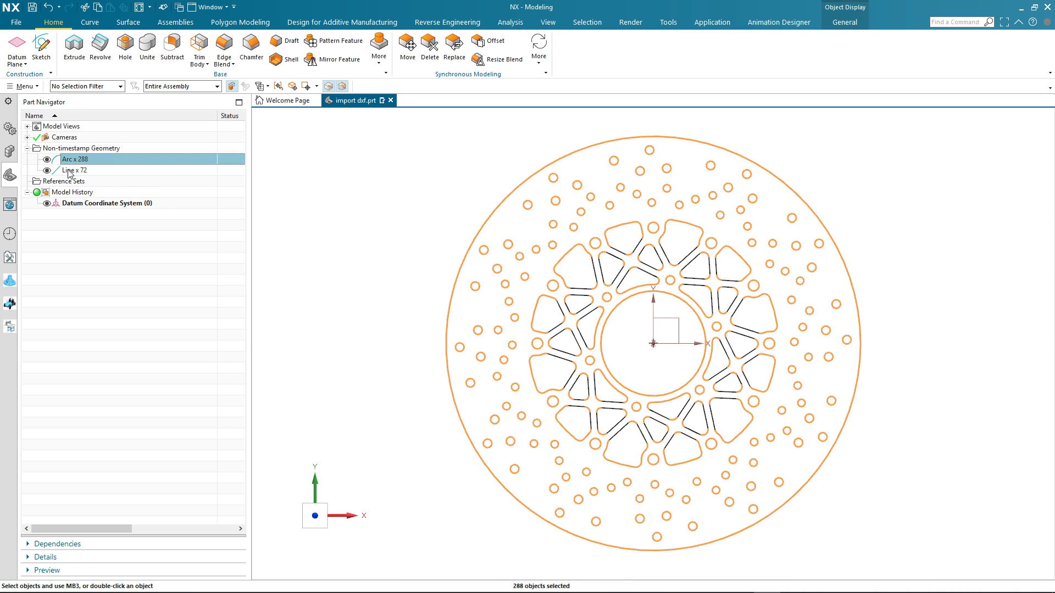
{"action": "left_click", "coordinate": [69, 172]}
{"action": "left_click", "coordinate": [74, 240]}
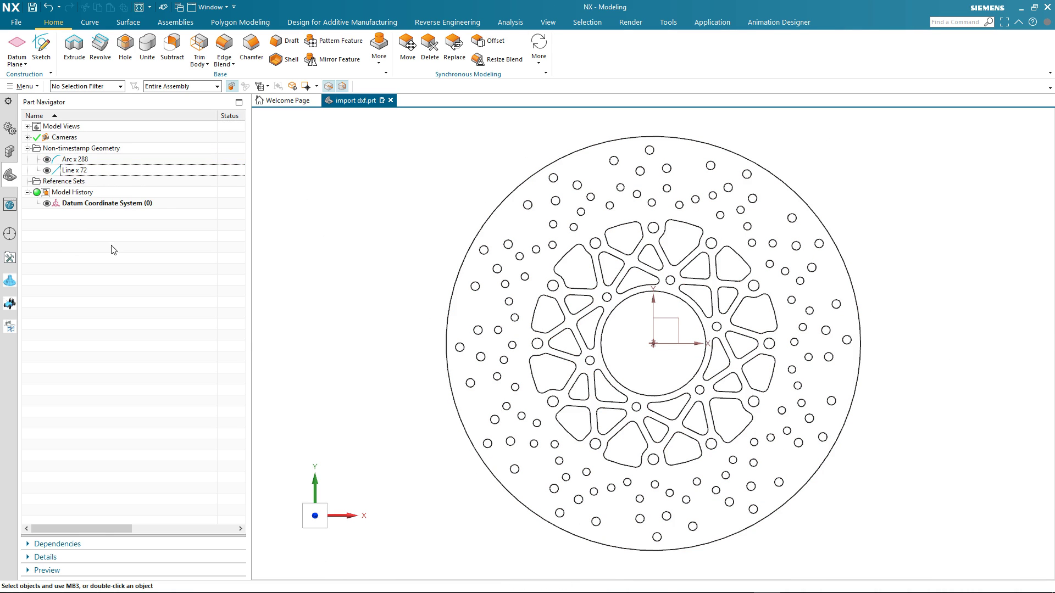
Create a sketch on the inferred plane at the origin and add all the imported disc curves to it.
{"action": "left_click", "coordinate": [43, 41]}
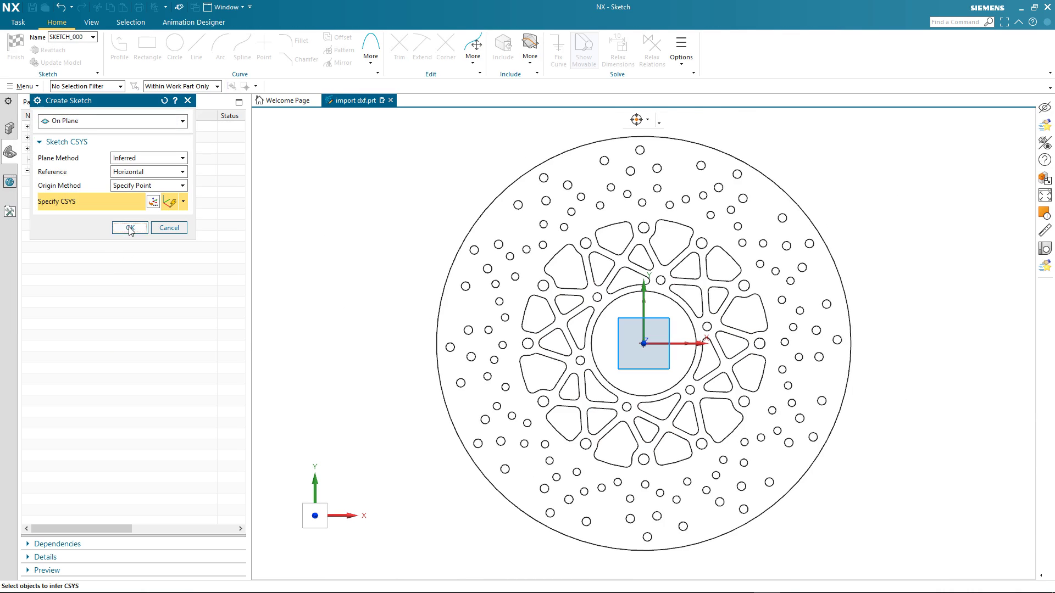
{"action": "left_click", "coordinate": [130, 228]}
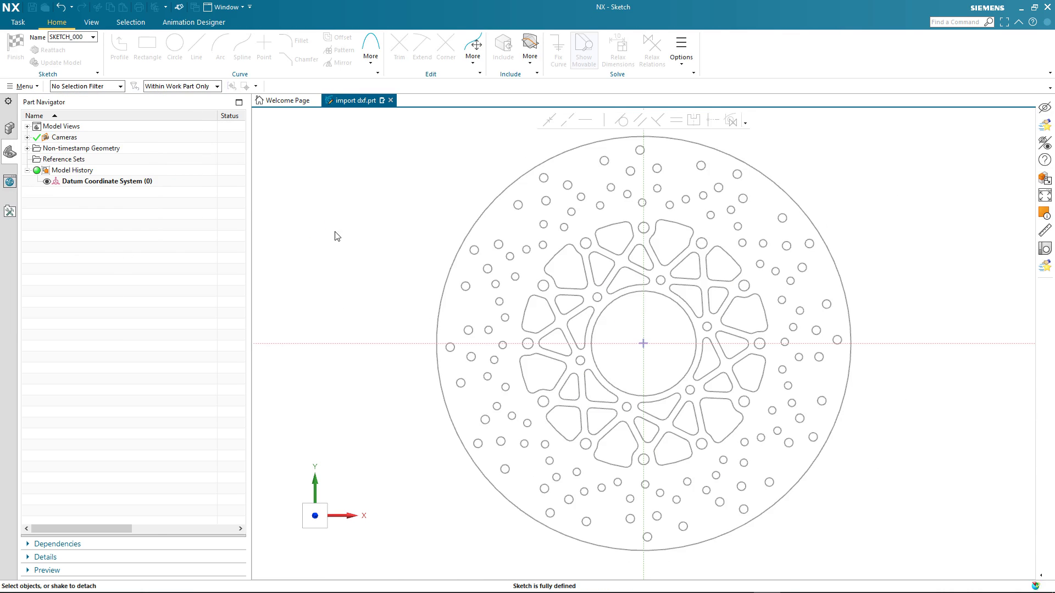
{"action": "left_click", "coordinate": [530, 57]}
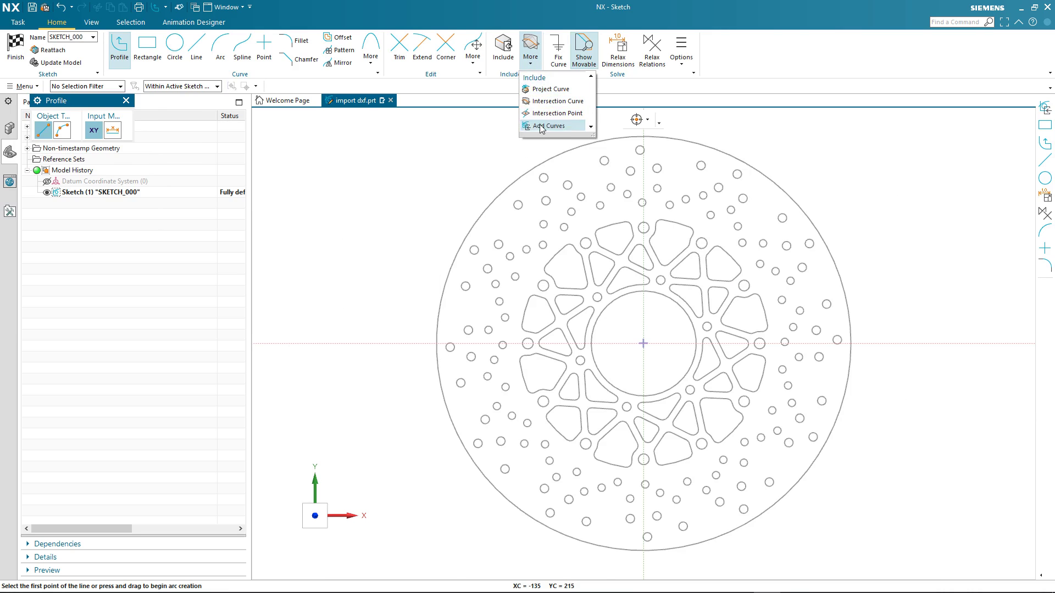
{"action": "left_click", "coordinate": [547, 127]}
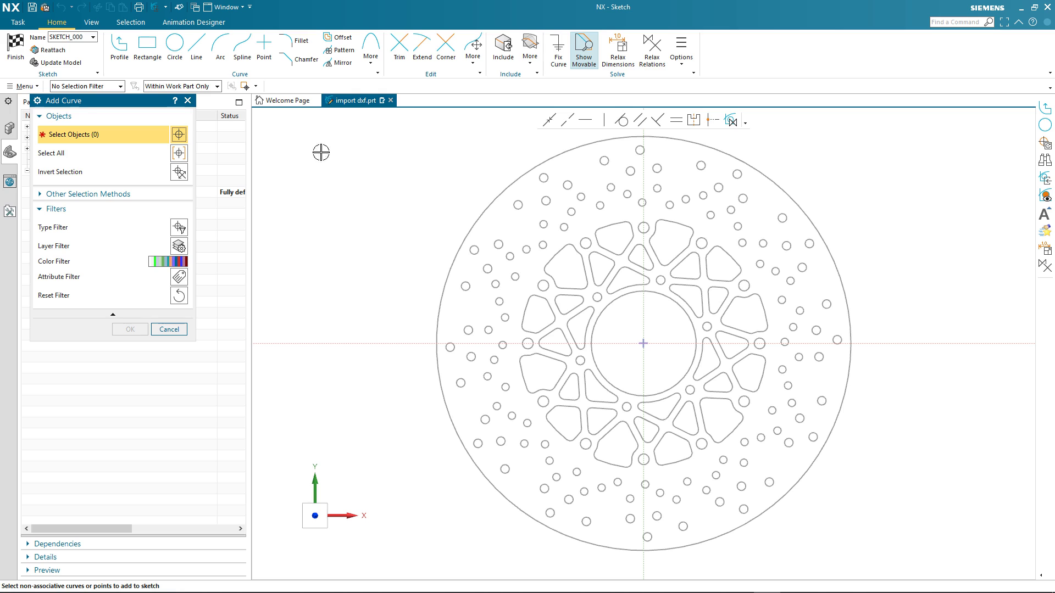
{"action": "left_click", "coordinate": [179, 154]}
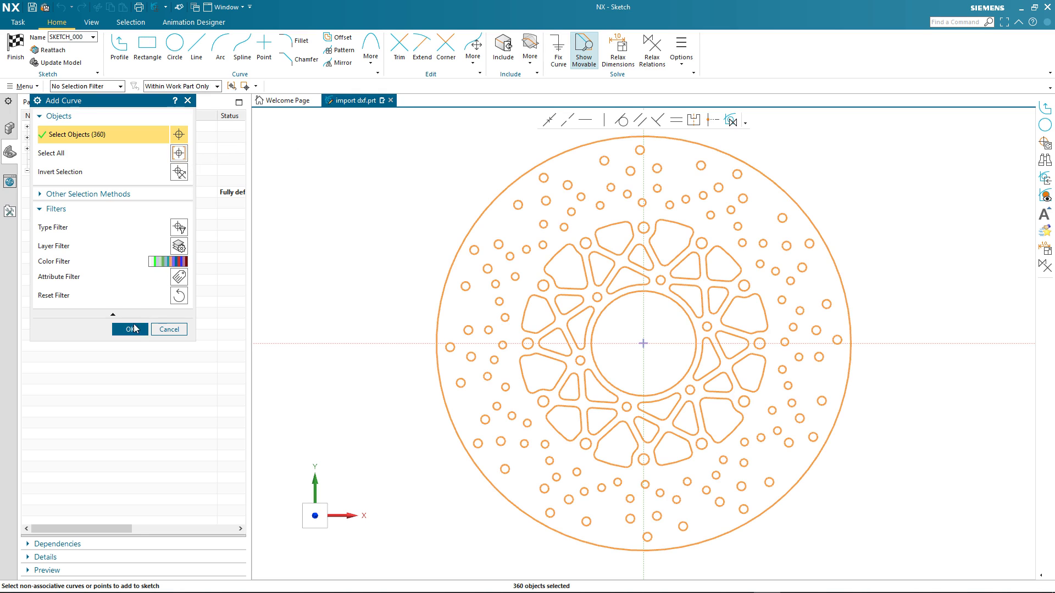
{"action": "left_click", "coordinate": [131, 329]}
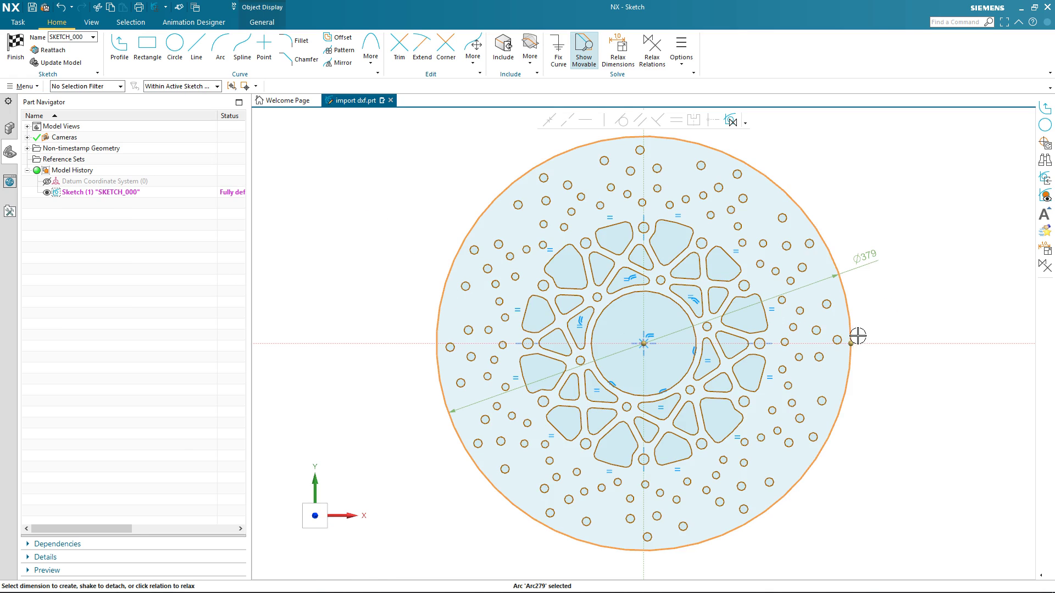
Resize the disc's outer circle and dimension its diameter as 375.
{"action": "mouse_move", "coordinate": [852, 341]}
{"action": "left_mouse_down"}
{"action": "mouse_move", "coordinate": [899, 346]}
{"action": "mouse_move", "coordinate": [852, 361]}
{"action": "left_mouse_up"}
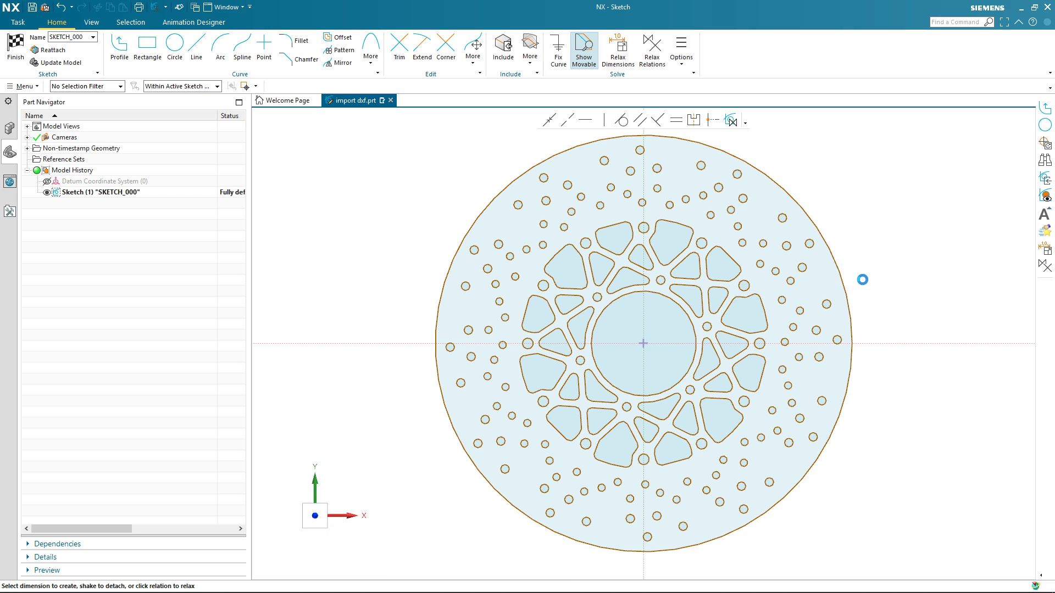
{"action": "left_click", "coordinate": [857, 263]}
{"action": "type", "text": "475"}
{"action": "key", "text": "Return"}
{"action": "left_click_drag", "start_coordinate": [896, 264], "coordinate": [850, 296]}
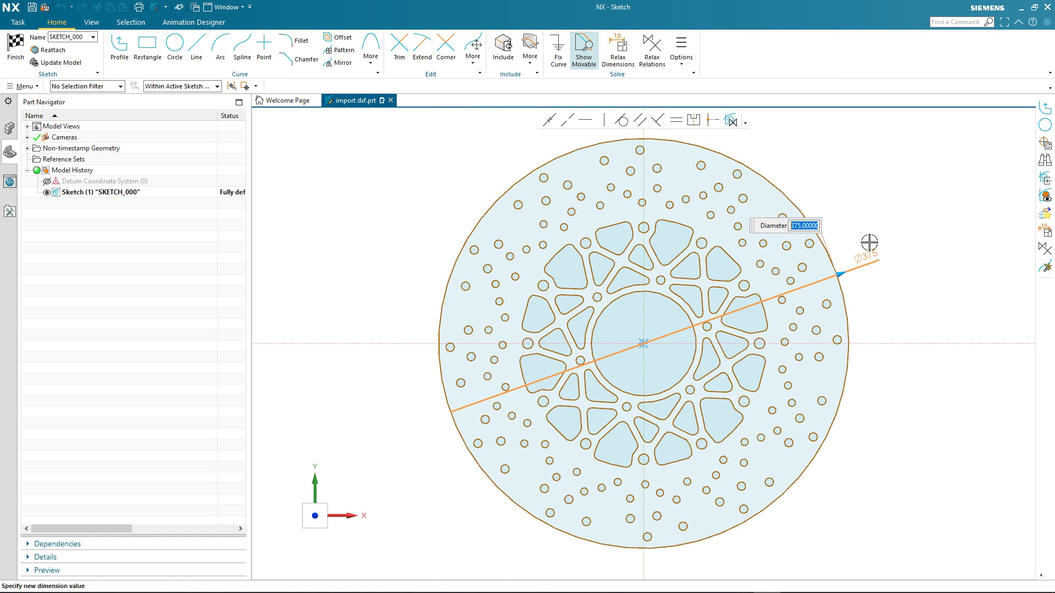
{"action": "left_click", "coordinate": [850, 205]}
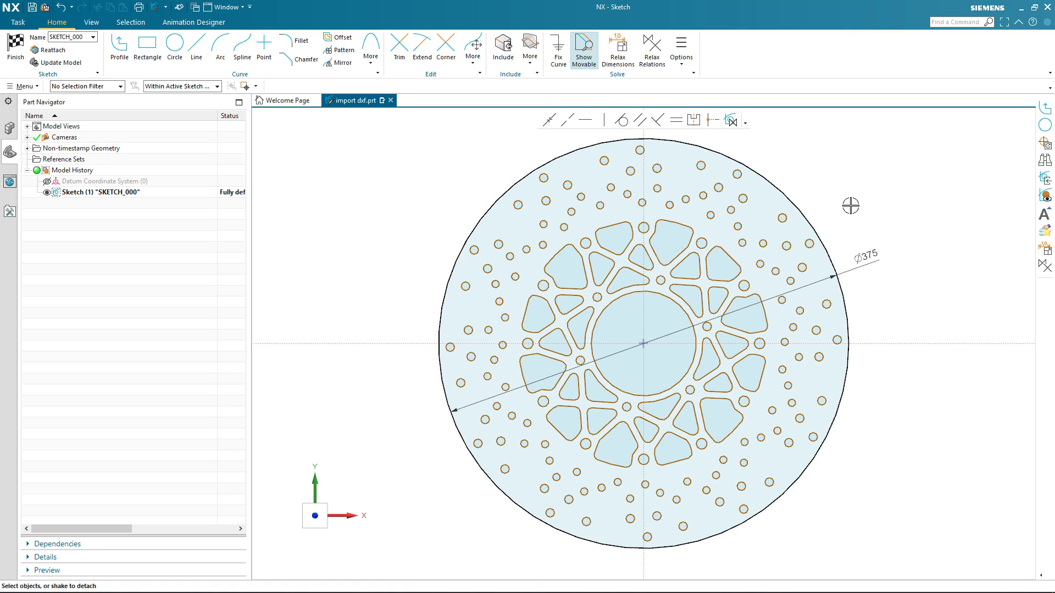
Dimension one of the small ventilation holes in the disc's outer area with a diameter of 9.
{"action": "left_click", "coordinate": [739, 226]}
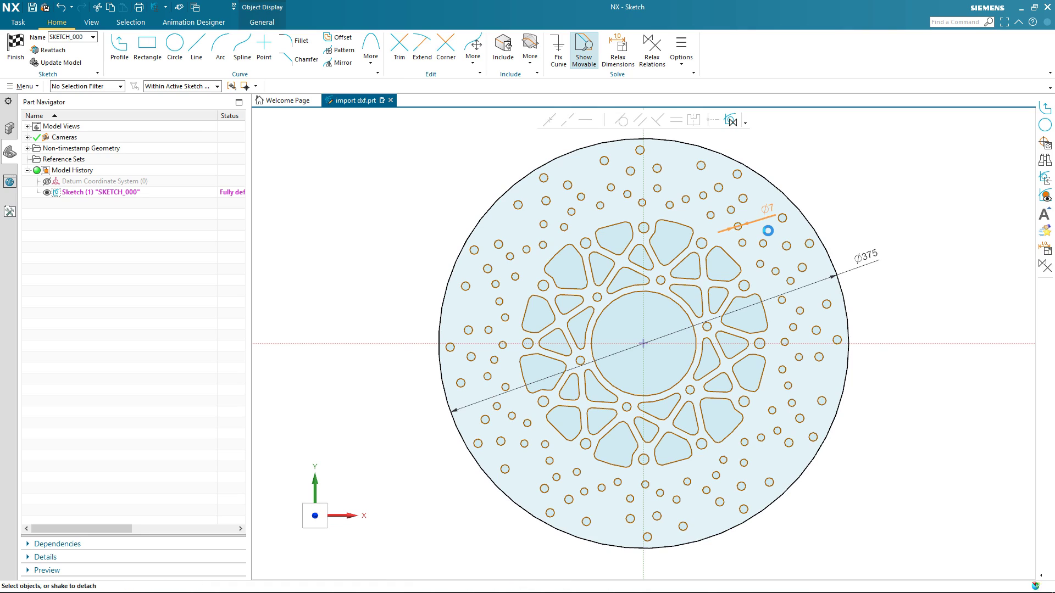
{"action": "left_click", "coordinate": [767, 231]}
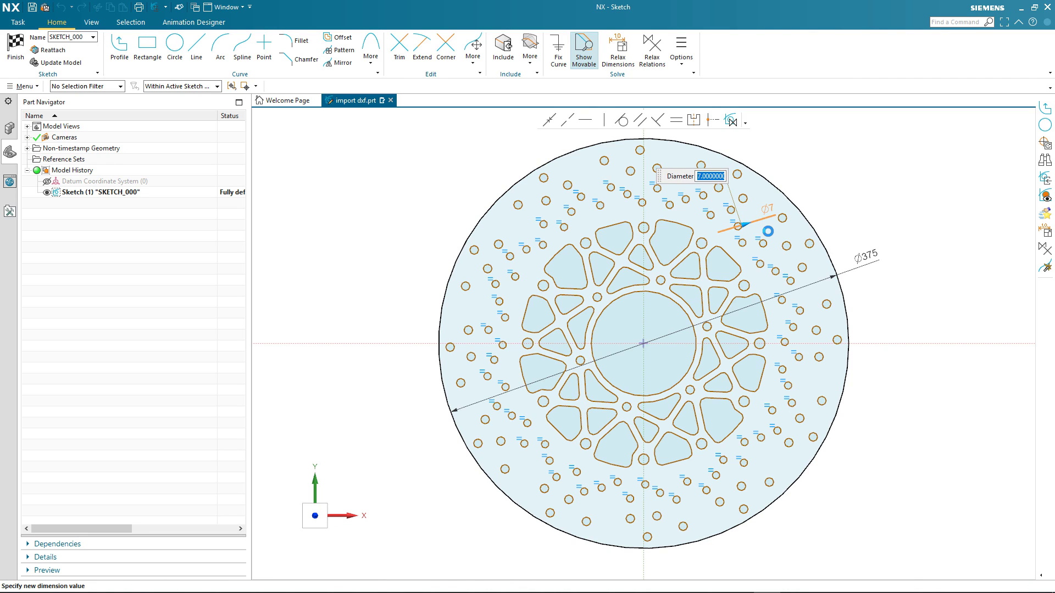
{"action": "type", "text": "9"}
{"action": "key", "text": "Return"}
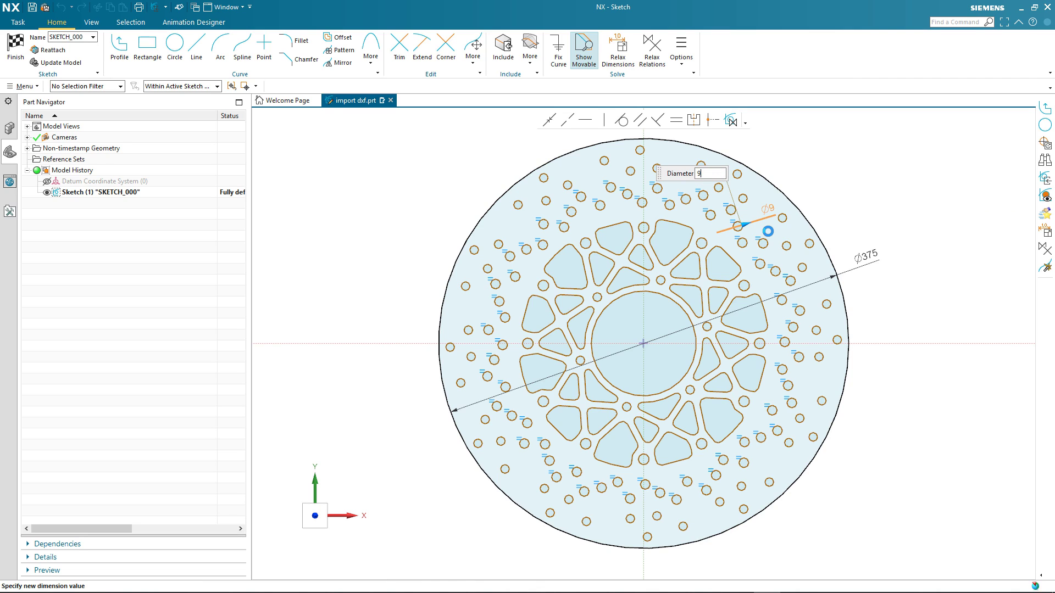
{"action": "key", "text": "Escape"}
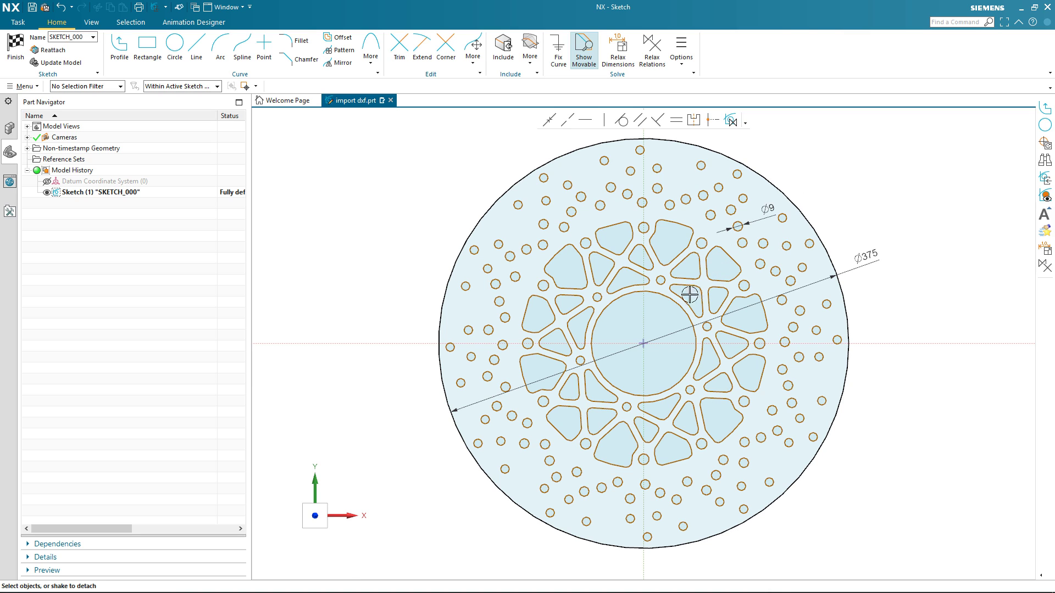
Dimension the central bore circle and set its diameter to 100.
{"action": "left_click", "coordinate": [662, 316]}
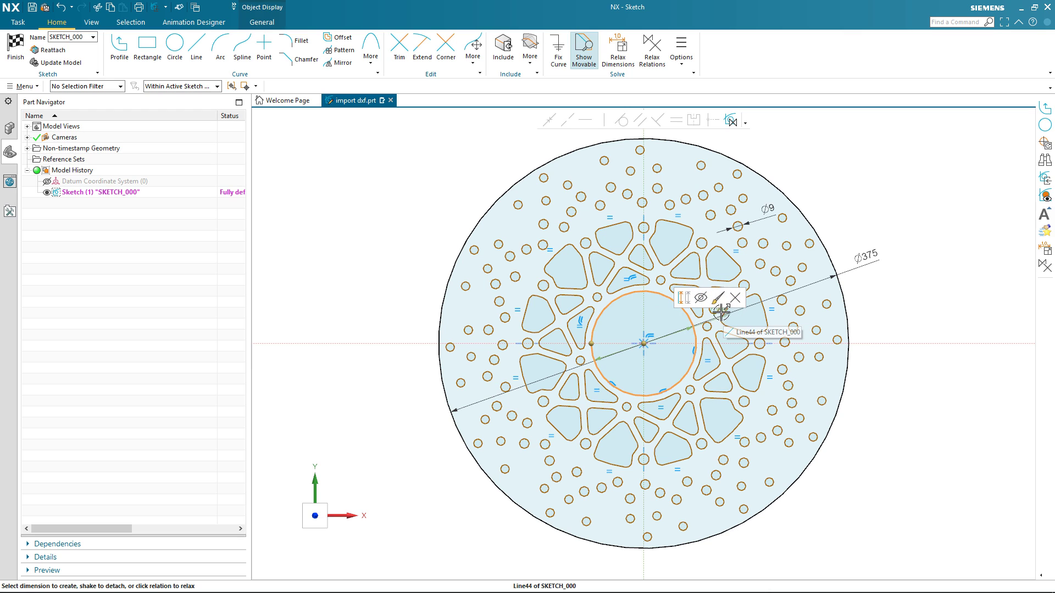
{"action": "left_click_drag", "start_coordinate": [720, 313], "coordinate": [657, 315]}
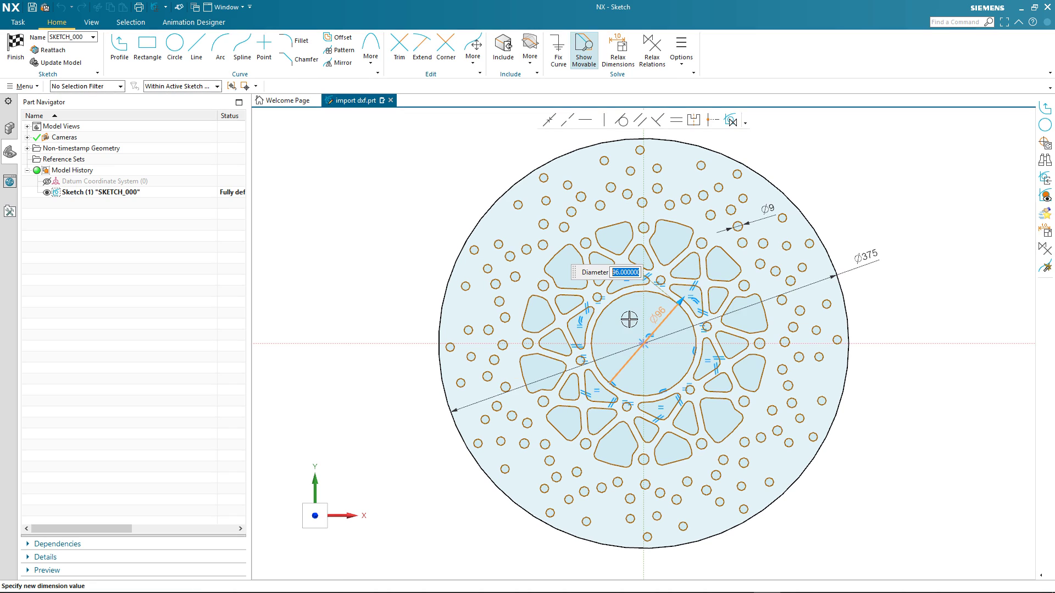
{"action": "type", "text": "65"}
{"action": "key", "text": "Return"}
{"action": "left_click_drag", "start_coordinate": [668, 314], "coordinate": [688, 309]}
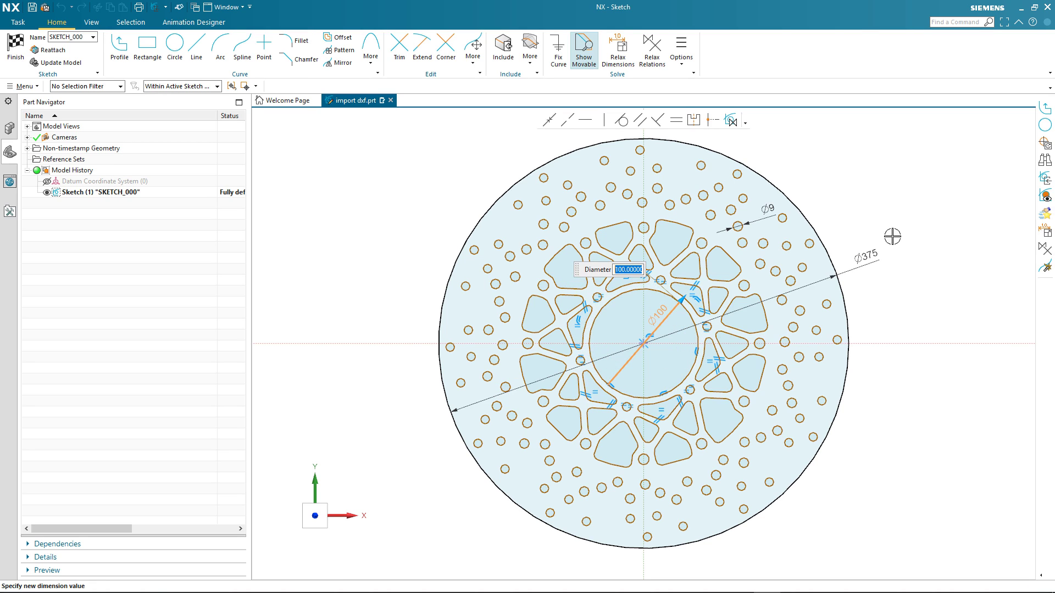
{"action": "left_click", "coordinate": [848, 188]}
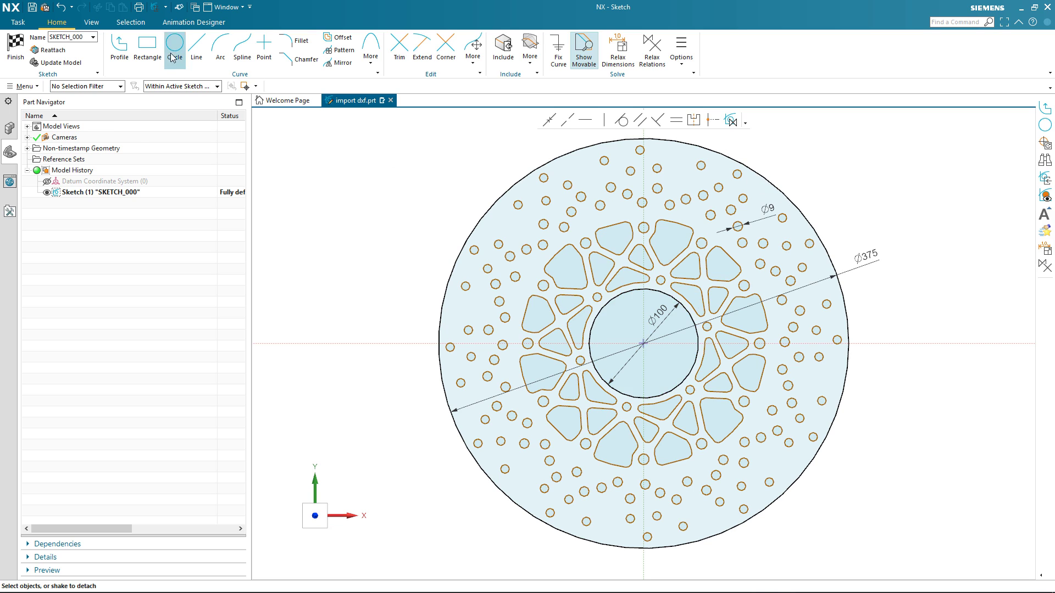
Draw a circle from the origin through the centres of the outermost ventilation holes and convert it to a reference curve.
{"action": "key", "text": "o"}
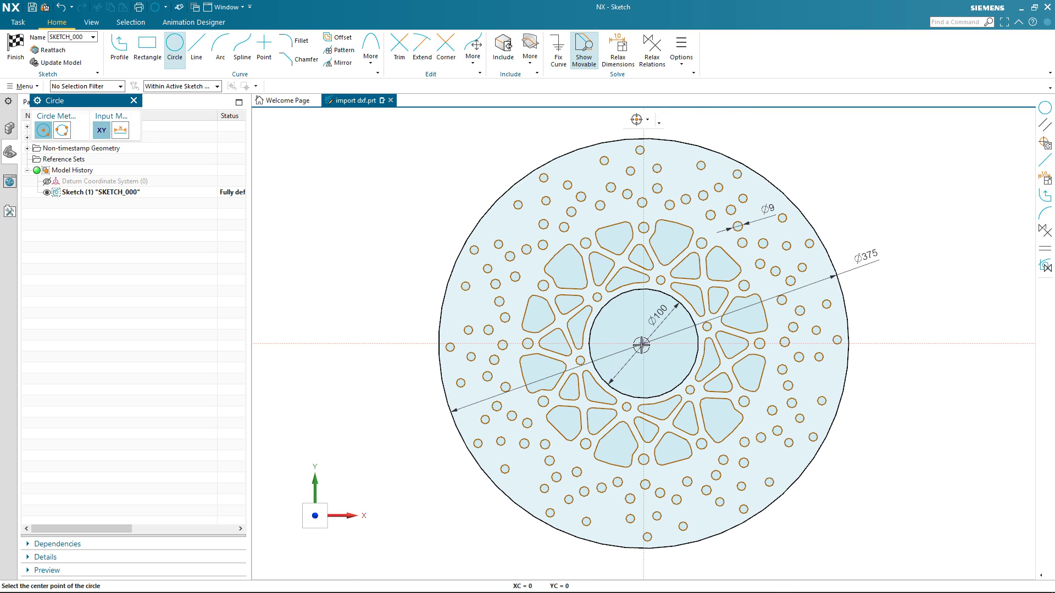
{"action": "left_click", "coordinate": [643, 343]}
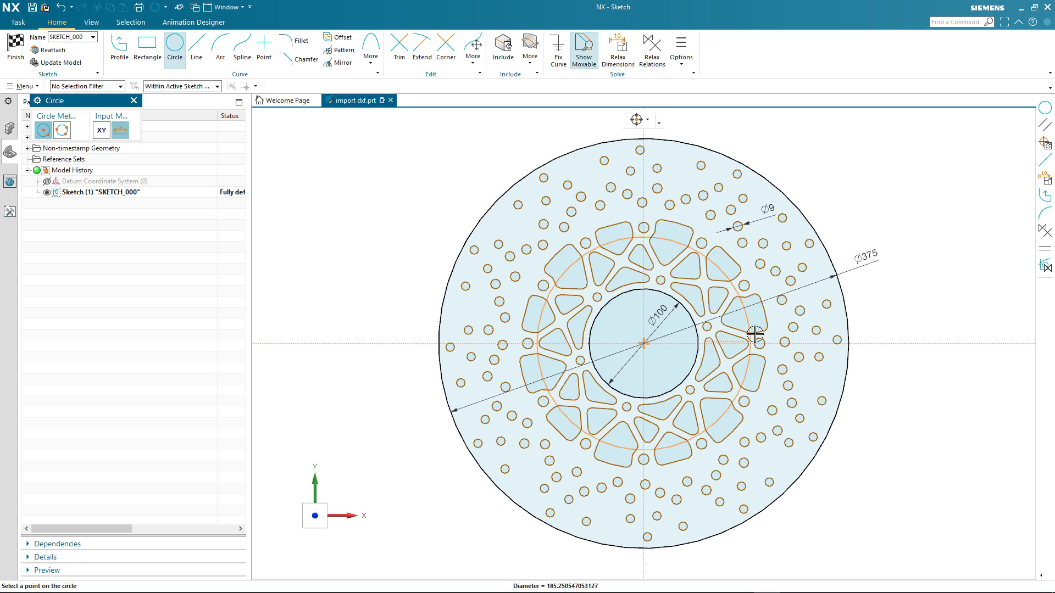
{"action": "left_click", "coordinate": [835, 340]}
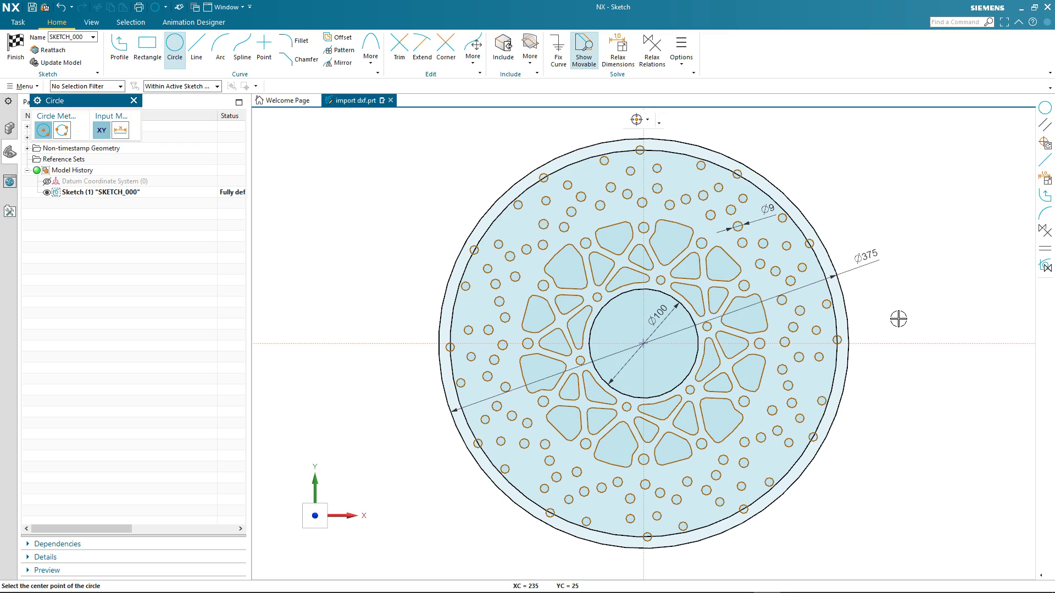
{"action": "key", "text": "Escape"}
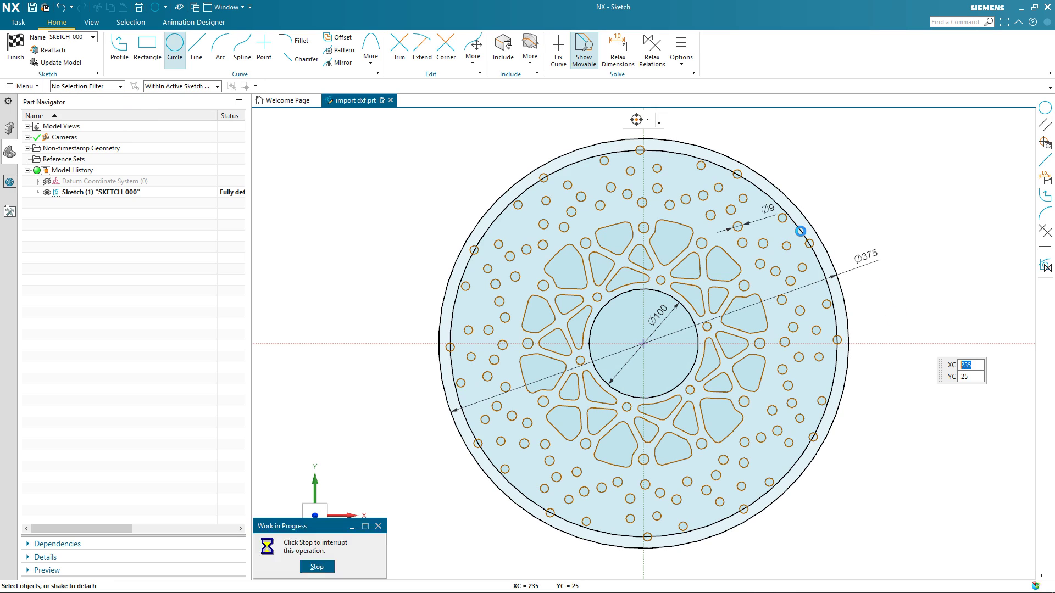
{"action": "left_click", "coordinate": [801, 232]}
{"action": "left_click", "coordinate": [823, 216]}
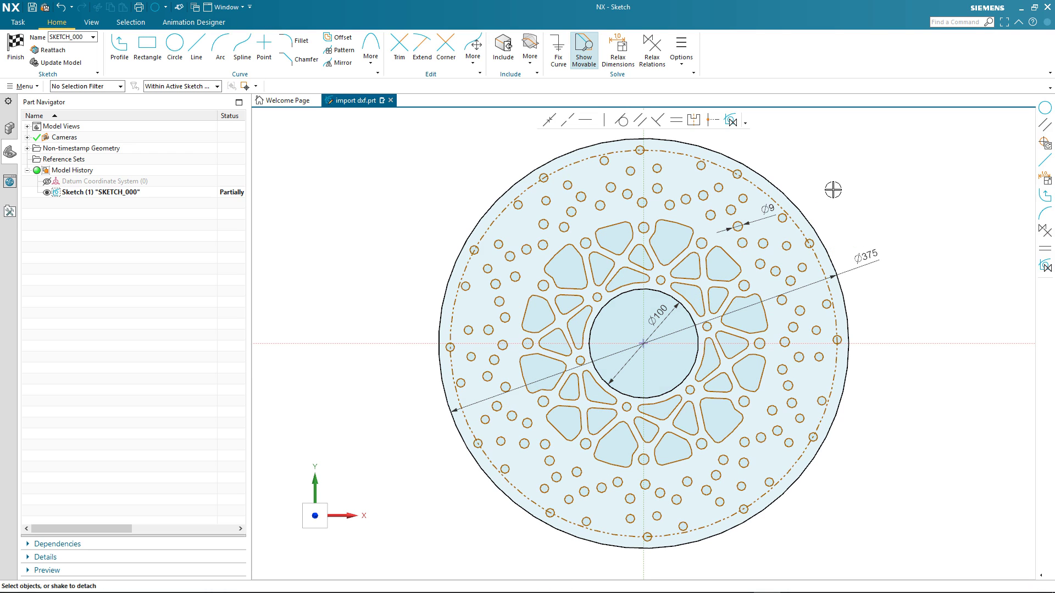
Reduce the disc's outer circle diameter to 360.
{"action": "left_click", "coordinate": [867, 258]}
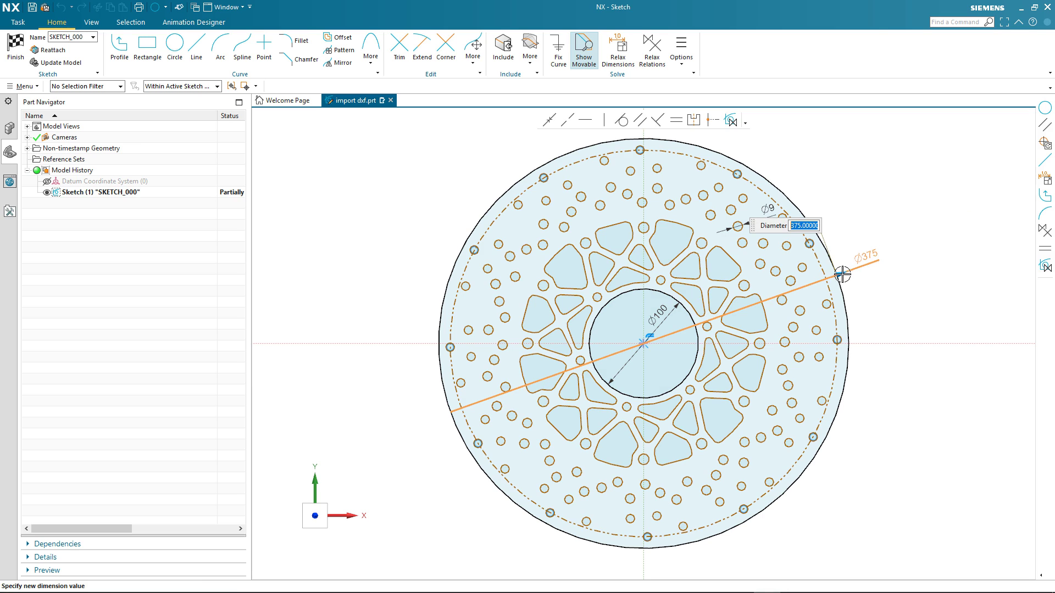
{"action": "mouse_move", "coordinate": [840, 274]}
{"action": "left_mouse_down"}
{"action": "mouse_move", "coordinate": [878, 265]}
{"action": "mouse_move", "coordinate": [839, 294]}
{"action": "left_mouse_up"}
{"action": "left_click", "coordinate": [890, 300]}
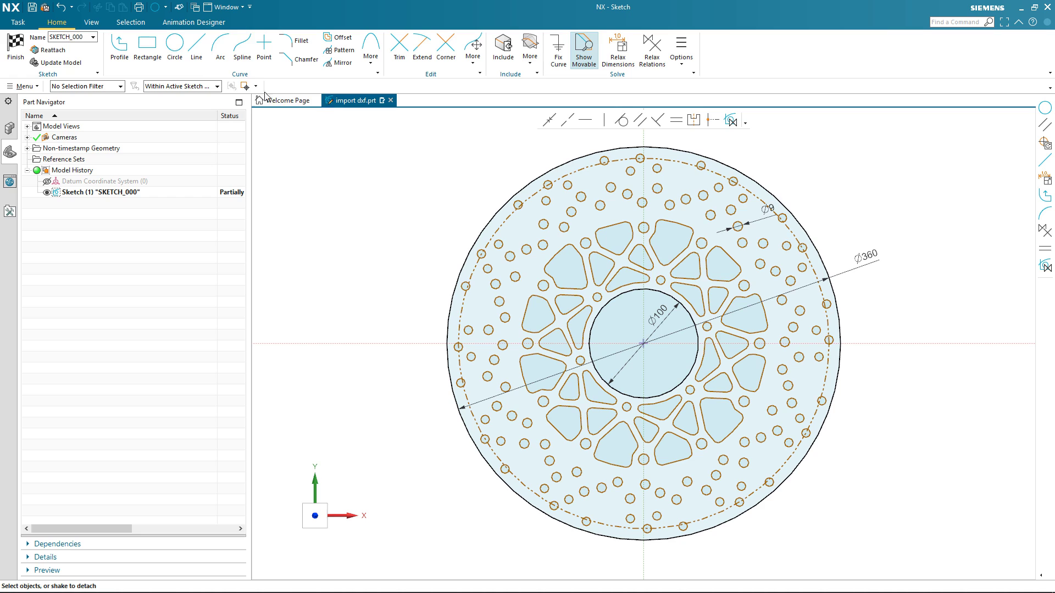
Draw a line from the origin at 75° to a cutout's outer arc, about 114 long, and convert it to reference.
{"action": "left_click", "coordinate": [196, 48]}
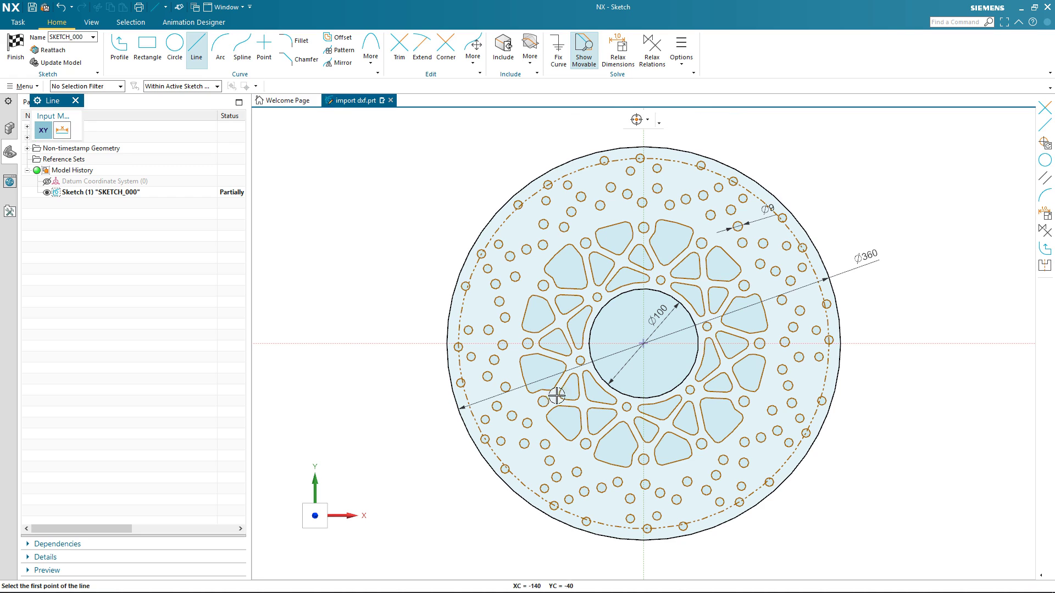
{"action": "left_click", "coordinate": [643, 343]}
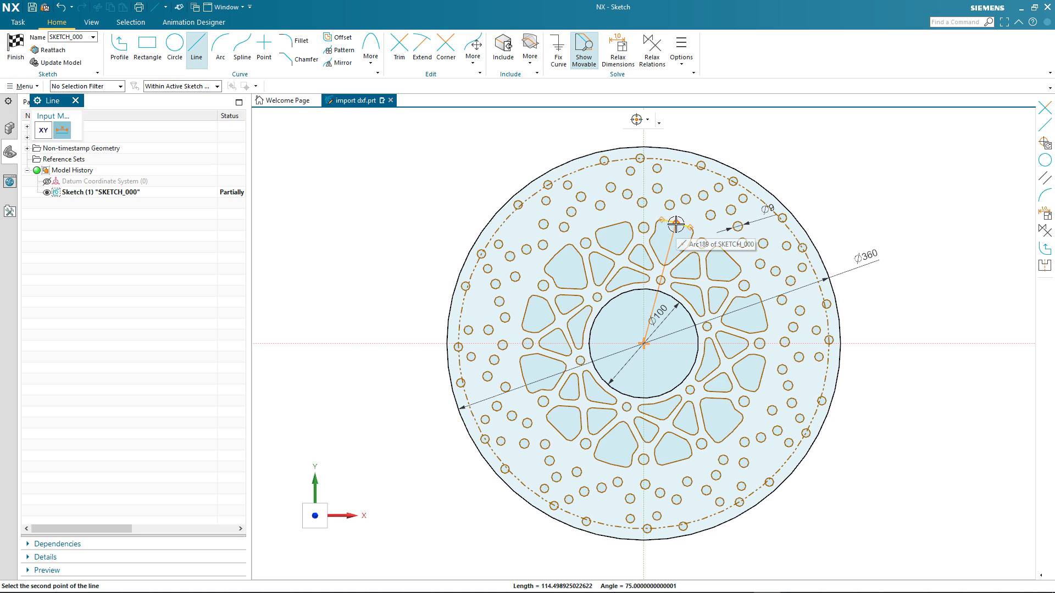
{"action": "left_click", "coordinate": [676, 224]}
{"action": "key", "text": "Escape"}
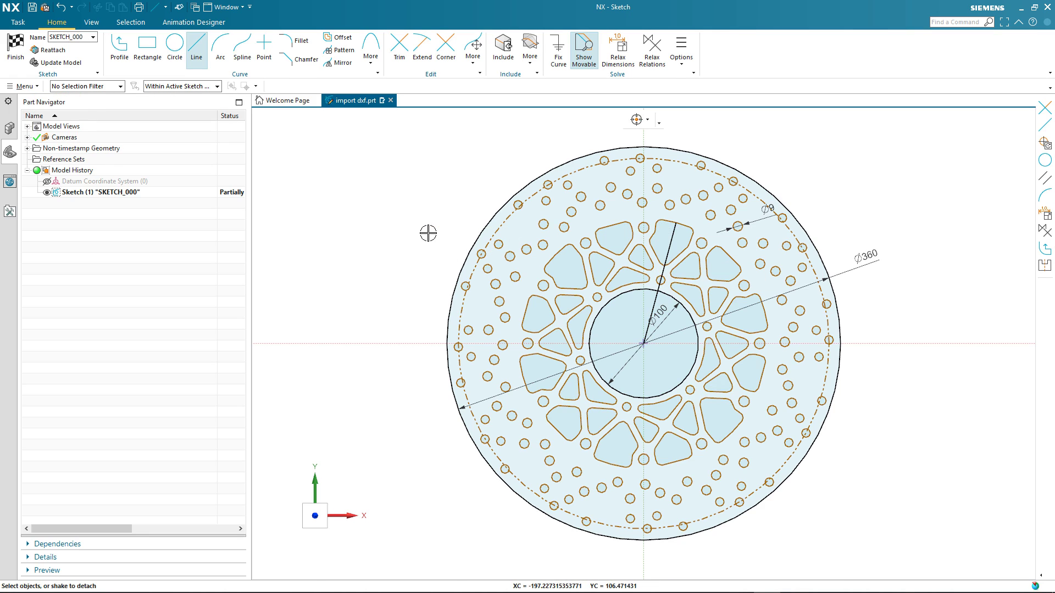
{"action": "left_click", "coordinate": [669, 245]}
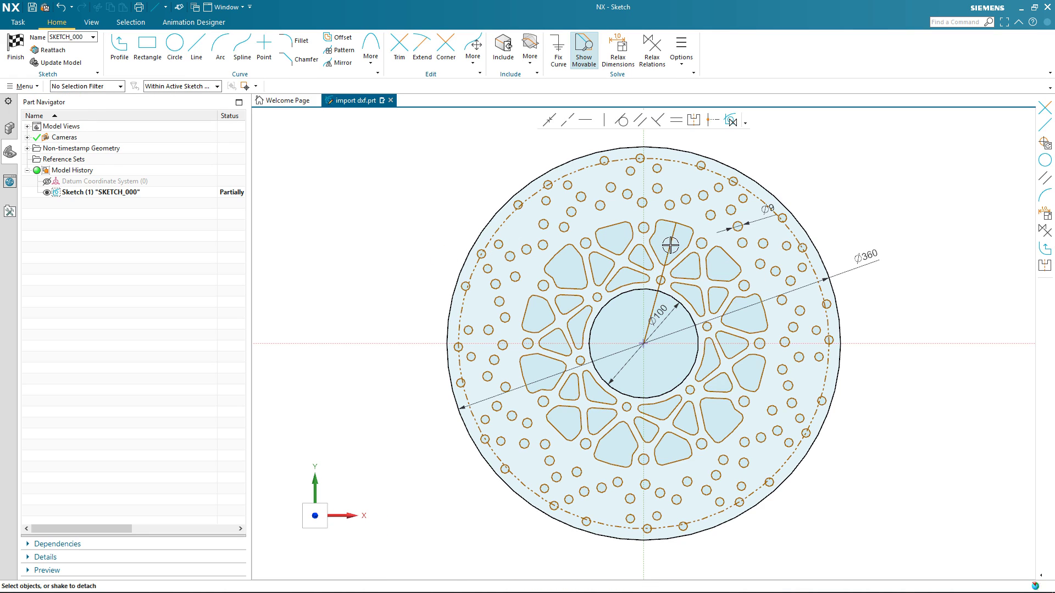
{"action": "left_click", "coordinate": [670, 245]}
{"action": "left_click", "coordinate": [689, 229]}
Select all the inner cutout geometry around the disc's centre and rotate it with Rotate Drag until its reference line is vertical.
{"action": "left_click", "coordinate": [256, 87]}
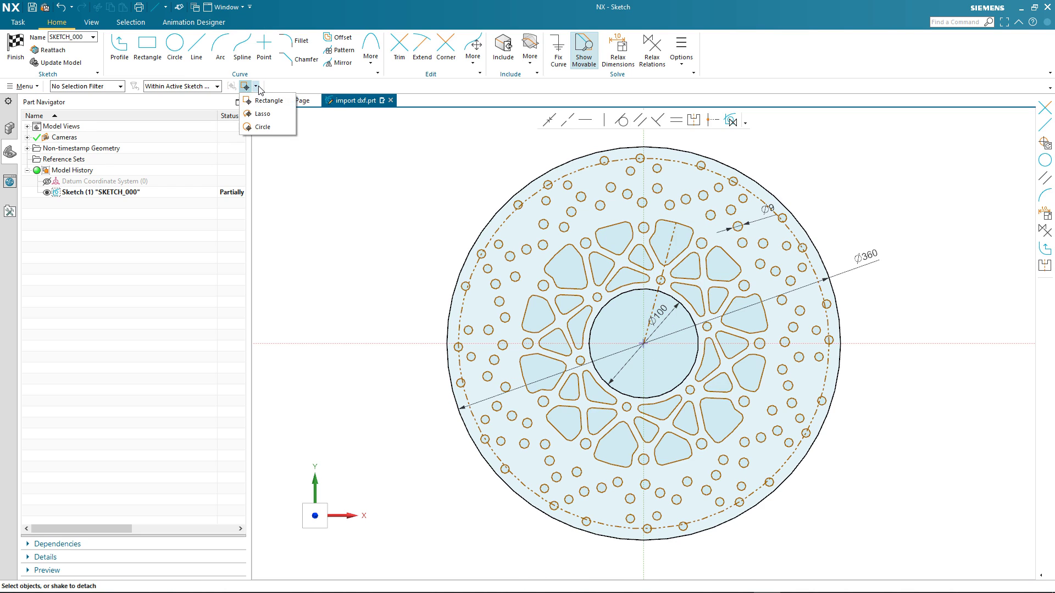
{"action": "left_click", "coordinate": [268, 114]}
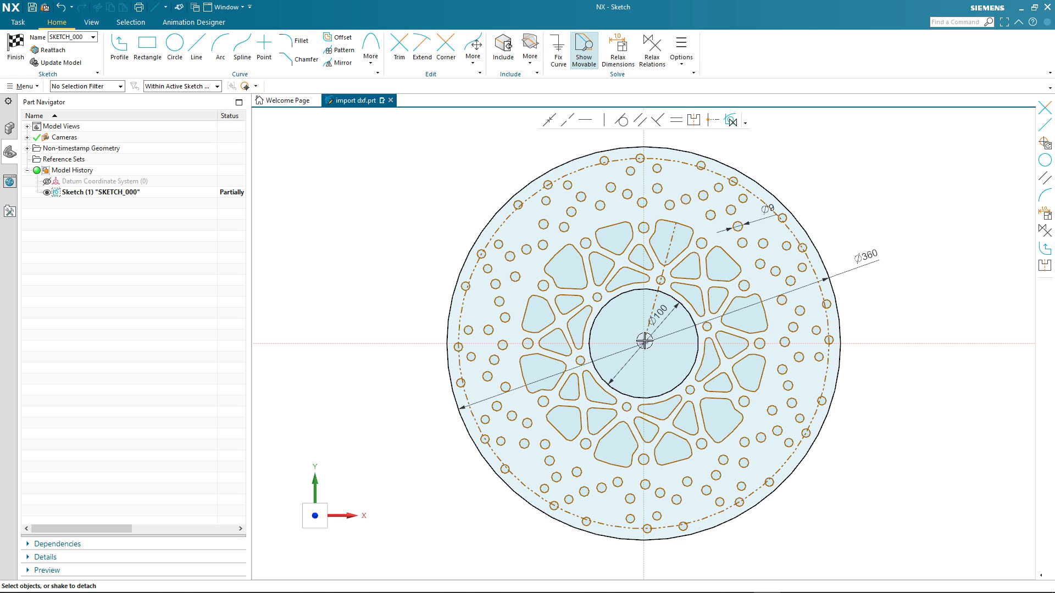
{"action": "mouse_move", "coordinate": [644, 343]}
{"action": "left_mouse_down"}
{"action": "mouse_move", "coordinate": [683, 344]}
{"action": "mouse_move", "coordinate": [729, 245]}
{"action": "left_mouse_up"}
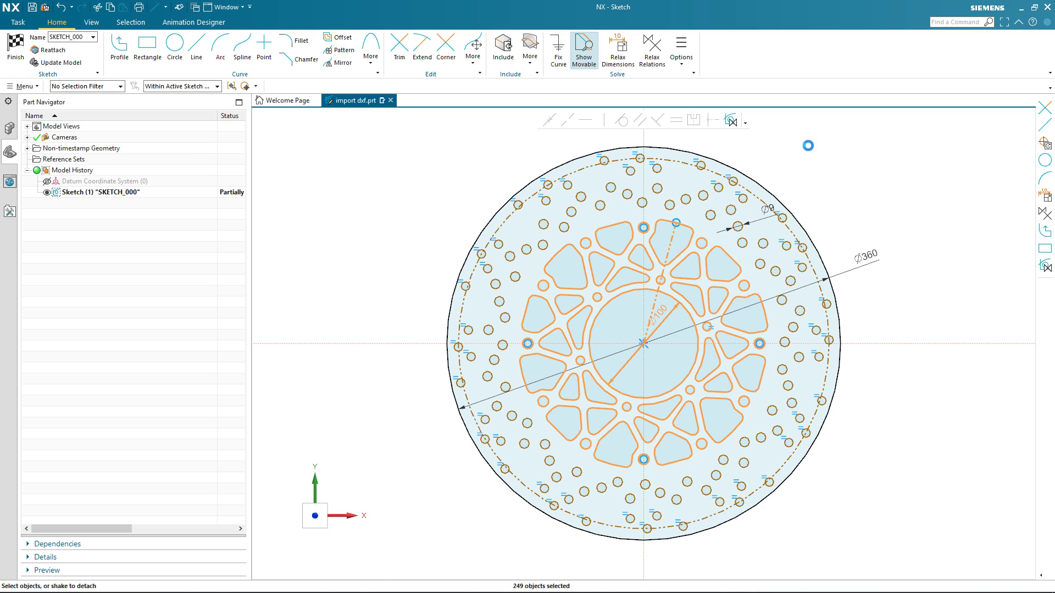
{"action": "left_click", "coordinate": [694, 72]}
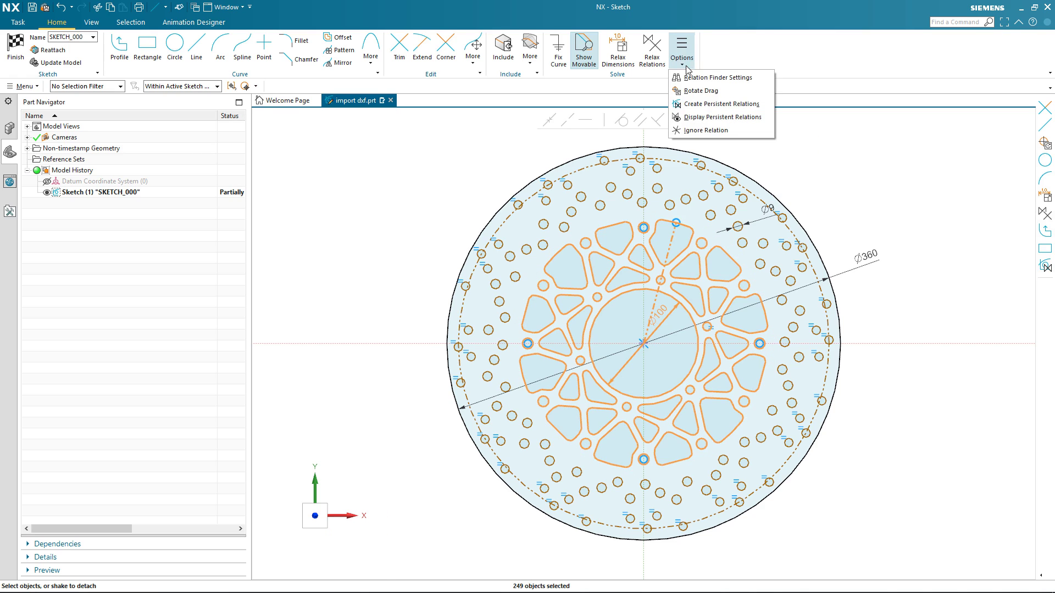
{"action": "left_click", "coordinate": [691, 91]}
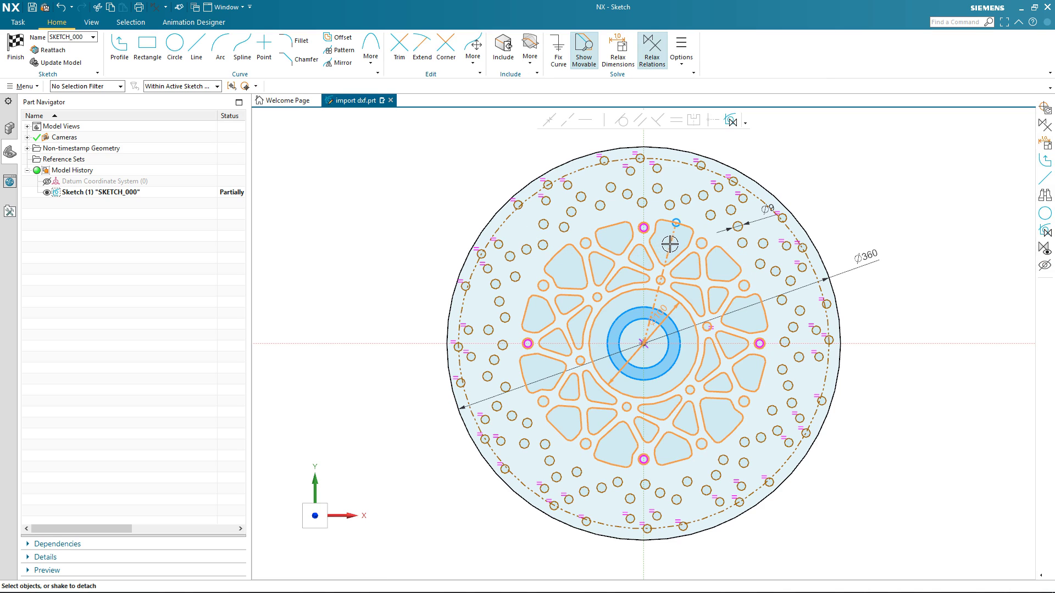
{"action": "mouse_move", "coordinate": [668, 242]}
{"action": "left_mouse_down"}
{"action": "mouse_move", "coordinate": [609, 248]}
{"action": "mouse_move", "coordinate": [643, 250]}
{"action": "left_mouse_up"}
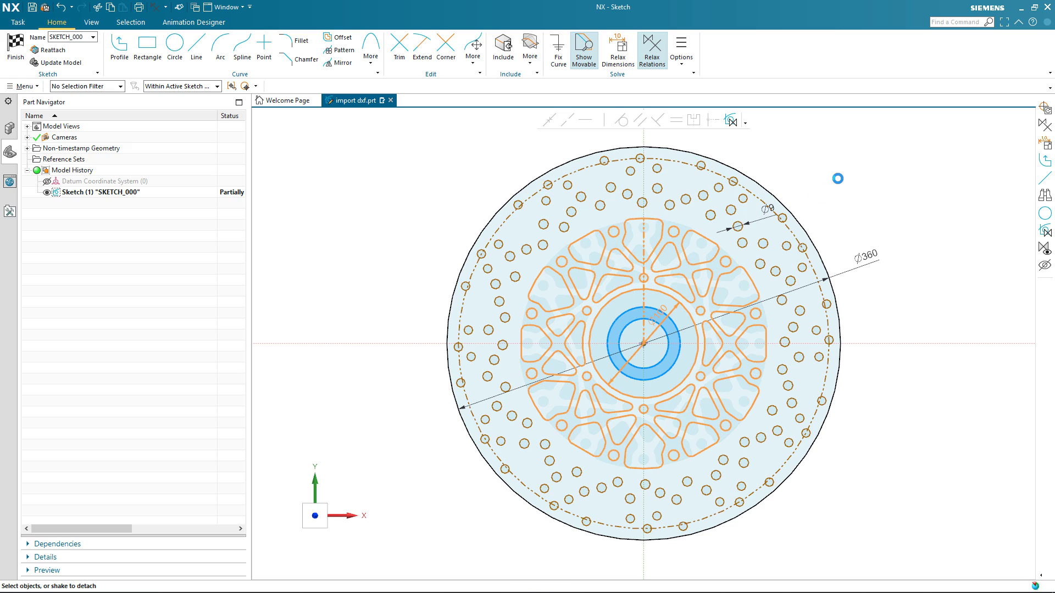